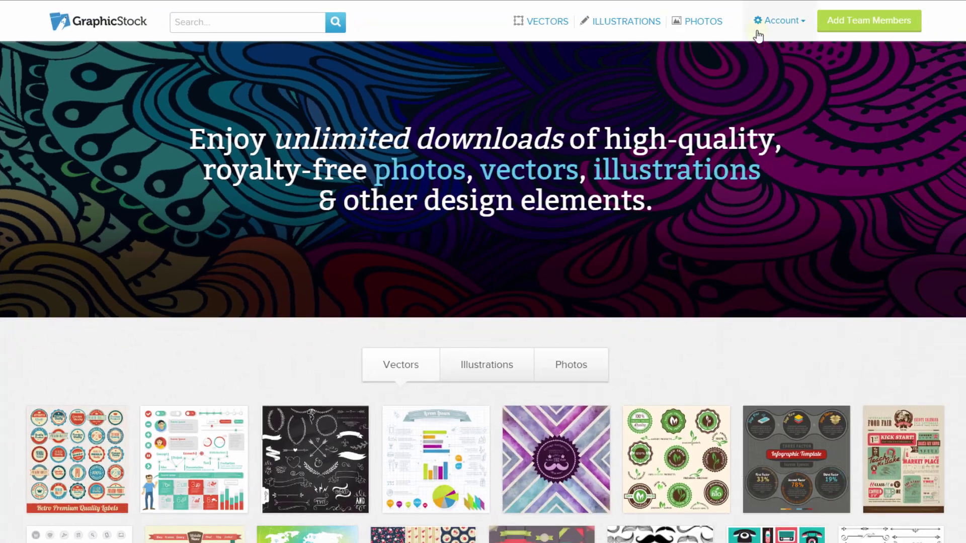
Browse GraphicStock royalty-free photos sorted by Highest Rated, opening the media type and category filters.
left_click(548, 30)
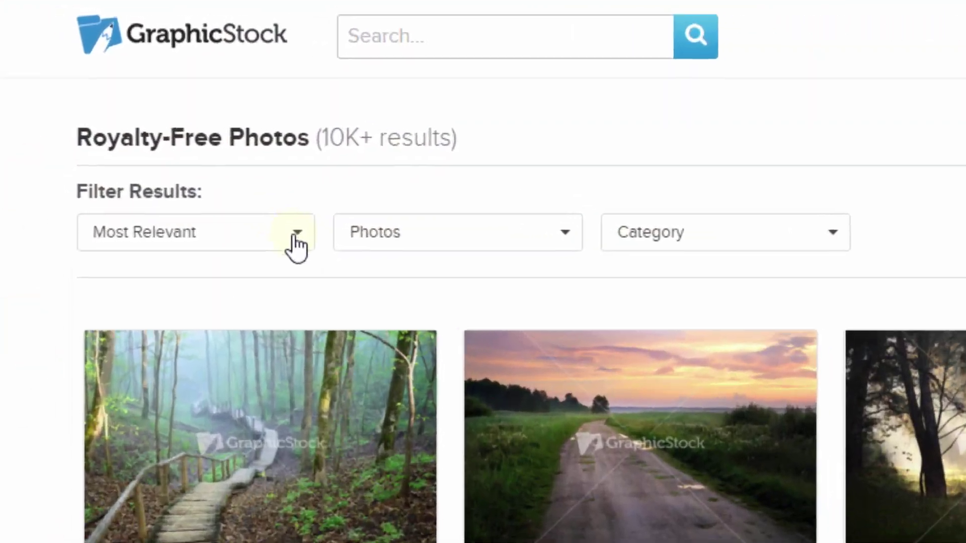
left_click(275, 277)
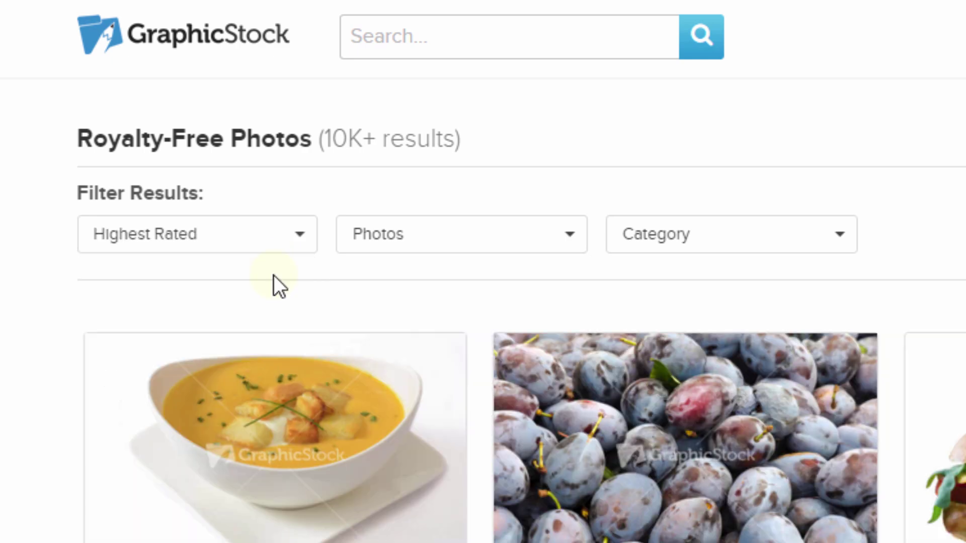
left_click(582, 233)
left_click(836, 236)
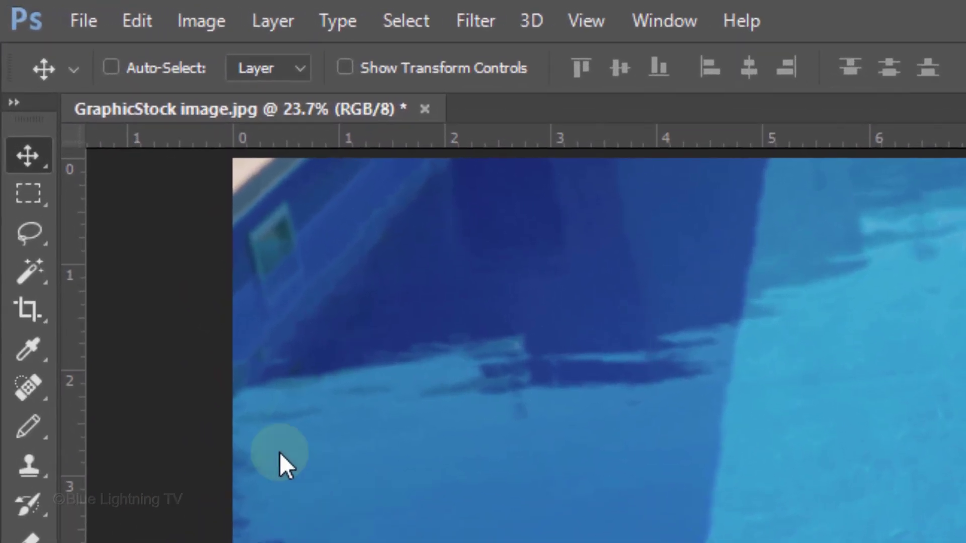
Set the Crop Tool to the W x H x Resolution preset: blank width, 870 px height, 150 ppi.
left_click(30, 309)
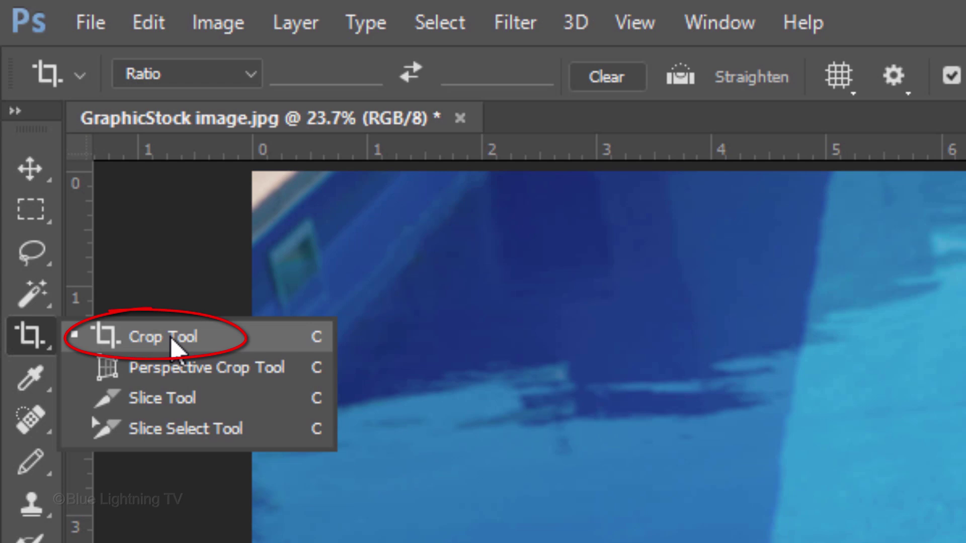
left_click(176, 349)
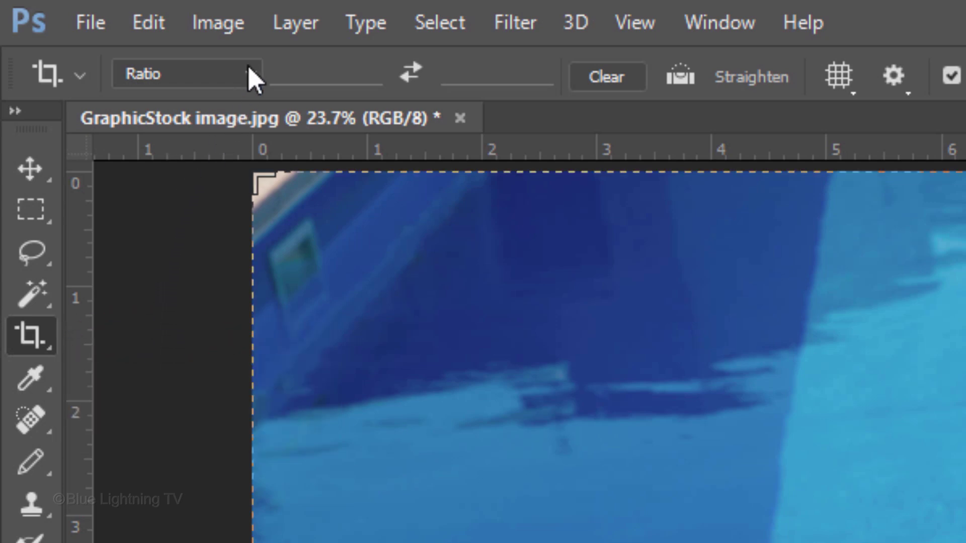
left_click(227, 74)
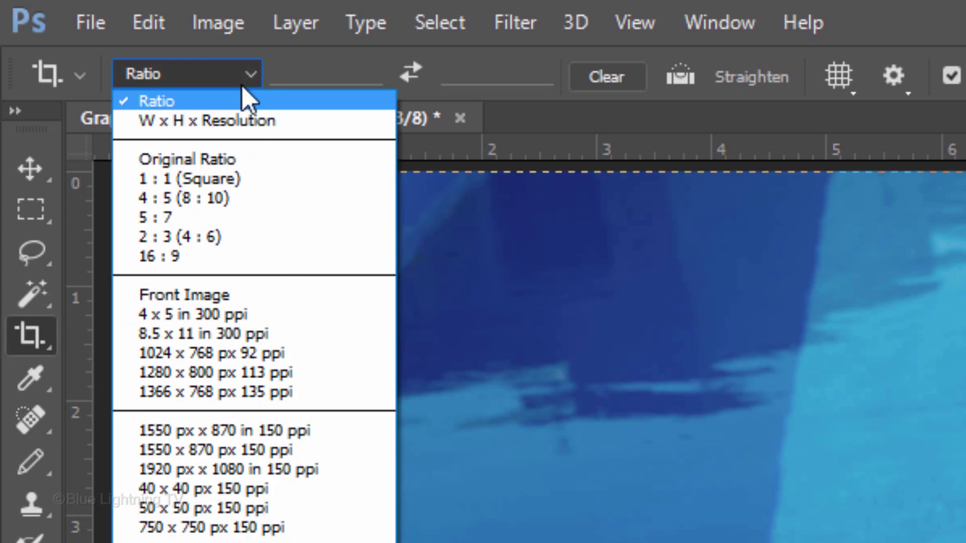
left_click(241, 119)
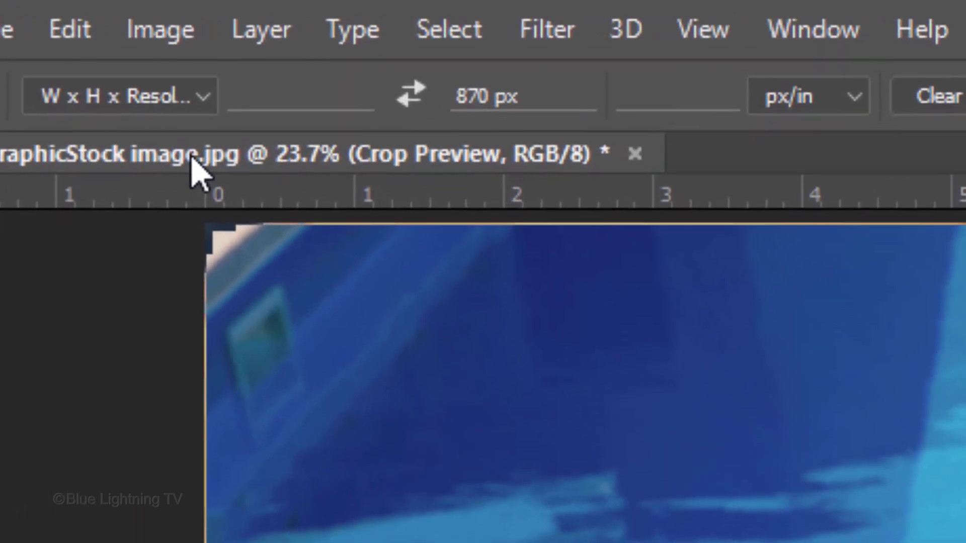
left_click(373, 90)
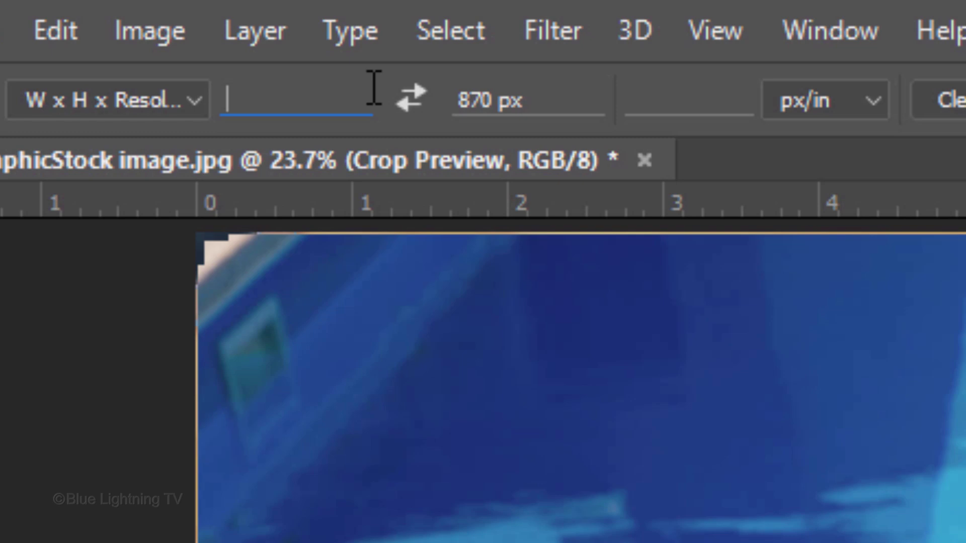
left_click(590, 97)
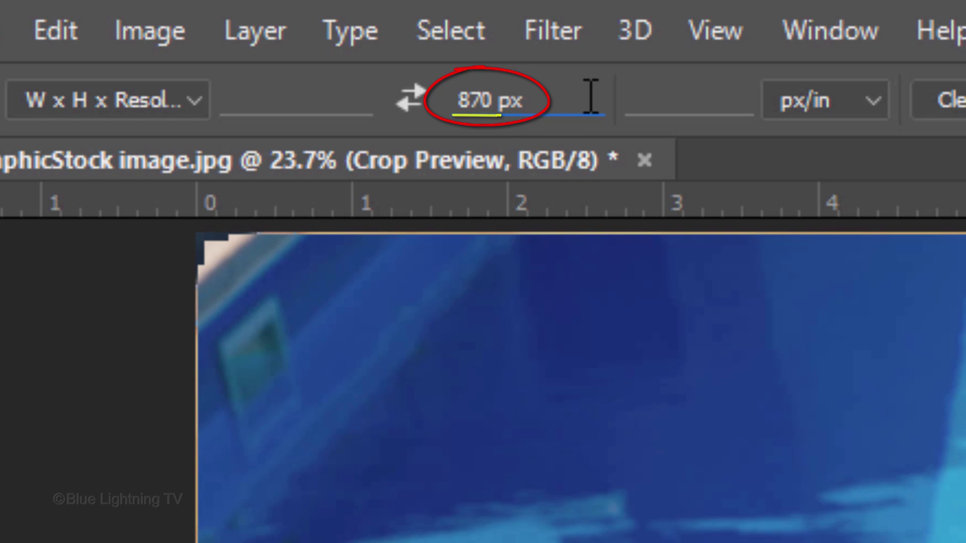
left_click(660, 99)
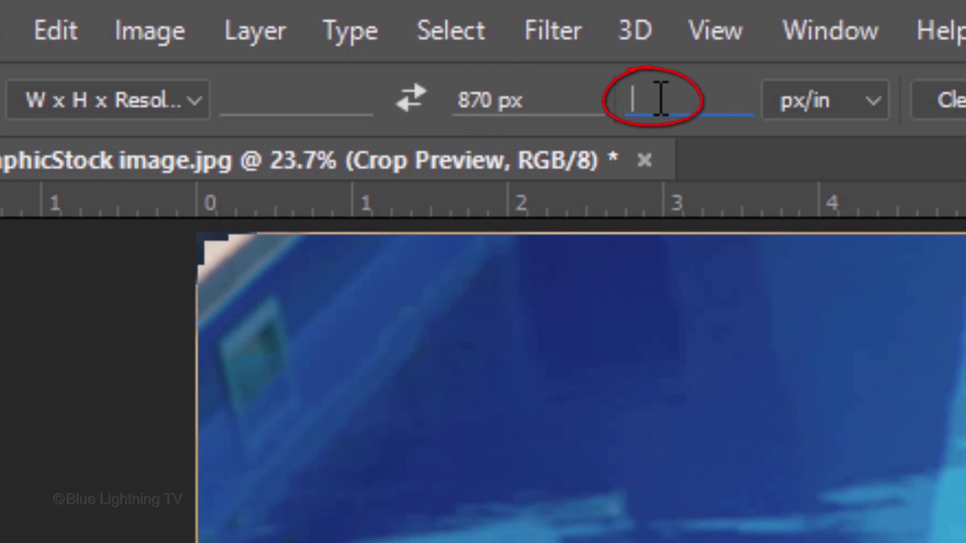
type("150")
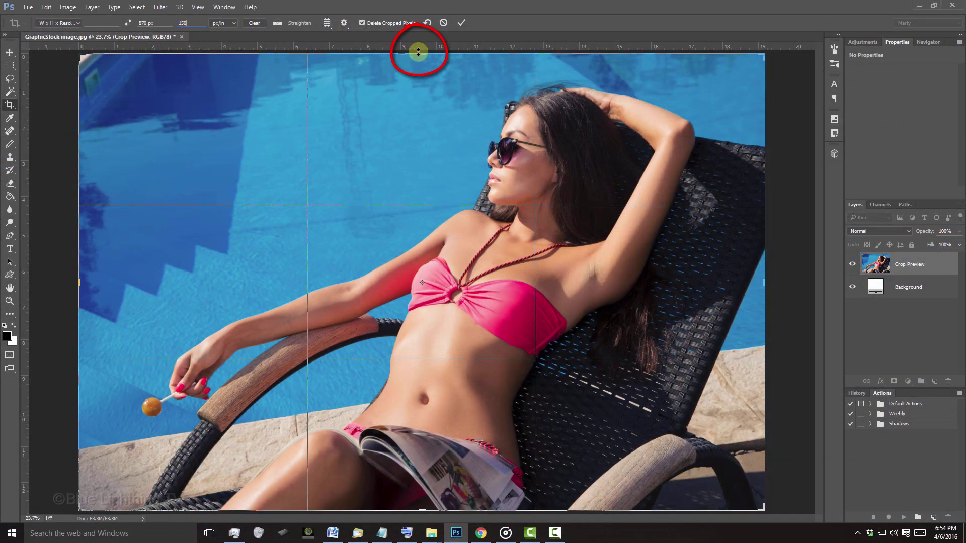
Drag the crop edges to frame the woman's upper body, commit the crop, and reset the zoom.
left_click_drag(419, 53, 421, 67)
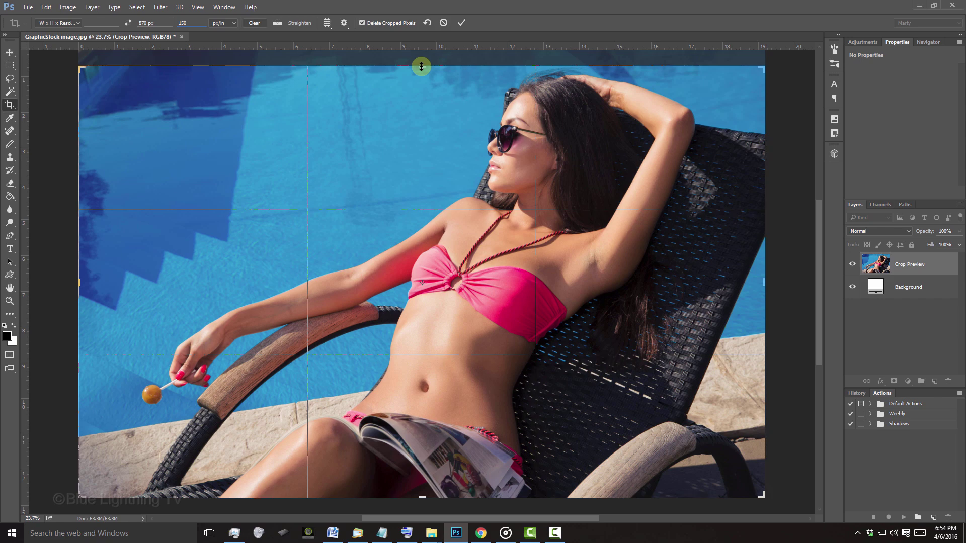
left_click_drag(422, 497, 429, 417)
left_click_drag(764, 281, 738, 280)
left_click_drag(106, 280, 194, 276)
left_click_drag(423, 143, 446, 152)
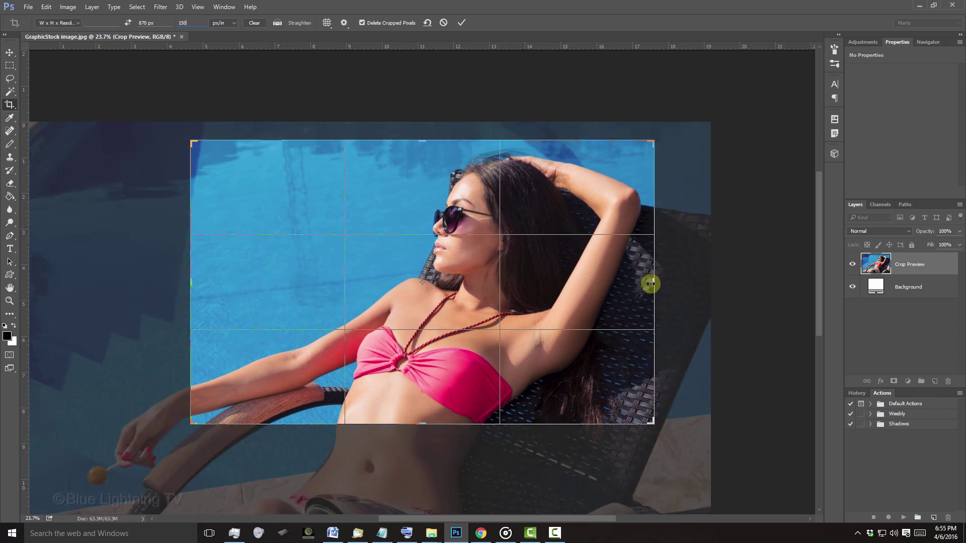
left_click(462, 22)
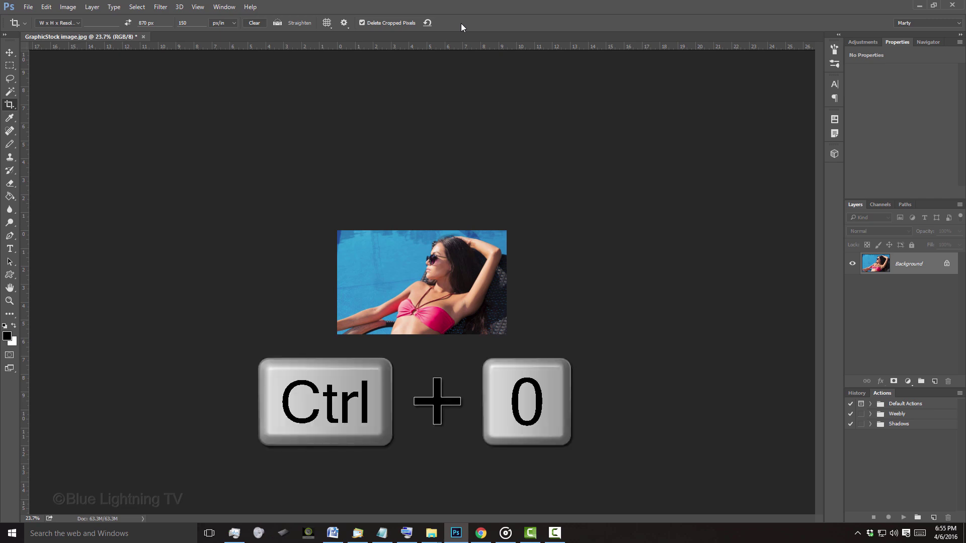
key("ctrl+0")
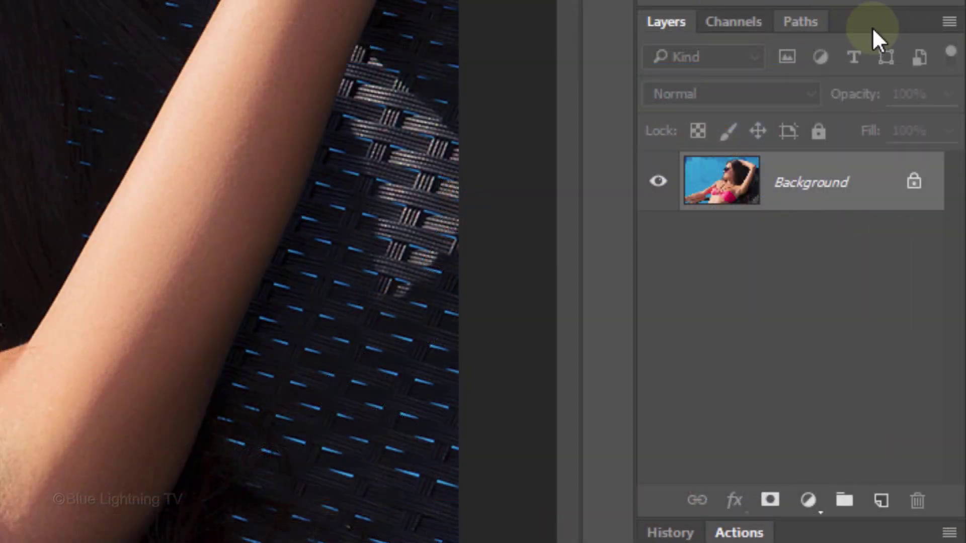
Convert the photo layer to a smart object from the Layers panel menu.
left_click(949, 21)
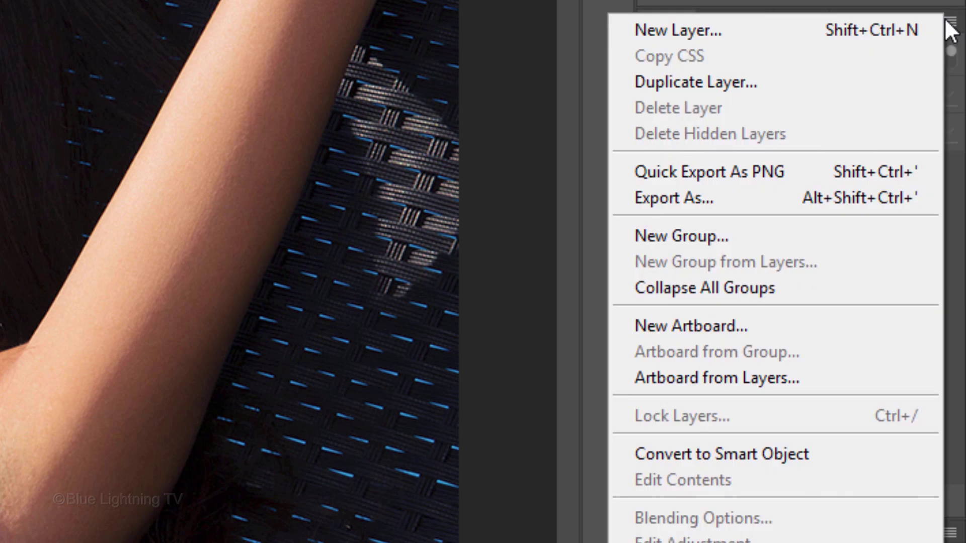
left_click(843, 464)
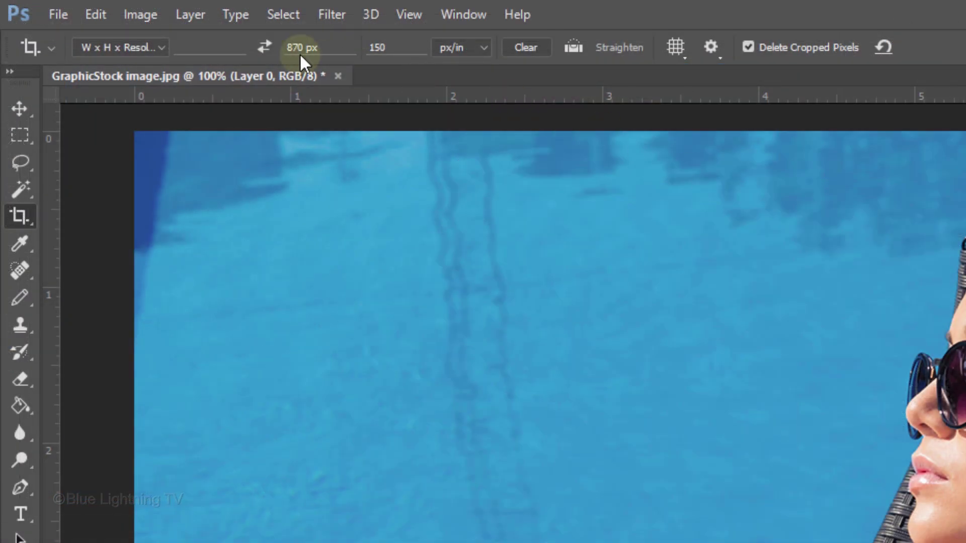
Apply Shadows/Highlights to the photo with Shadows Amount 20% and Highlights 0%.
left_click(149, 17)
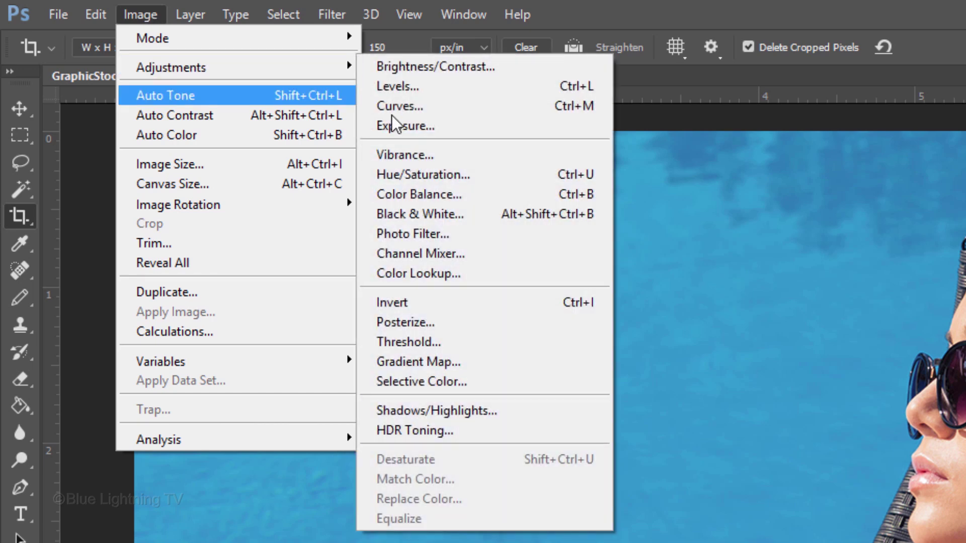
mouse_move(170, 67)
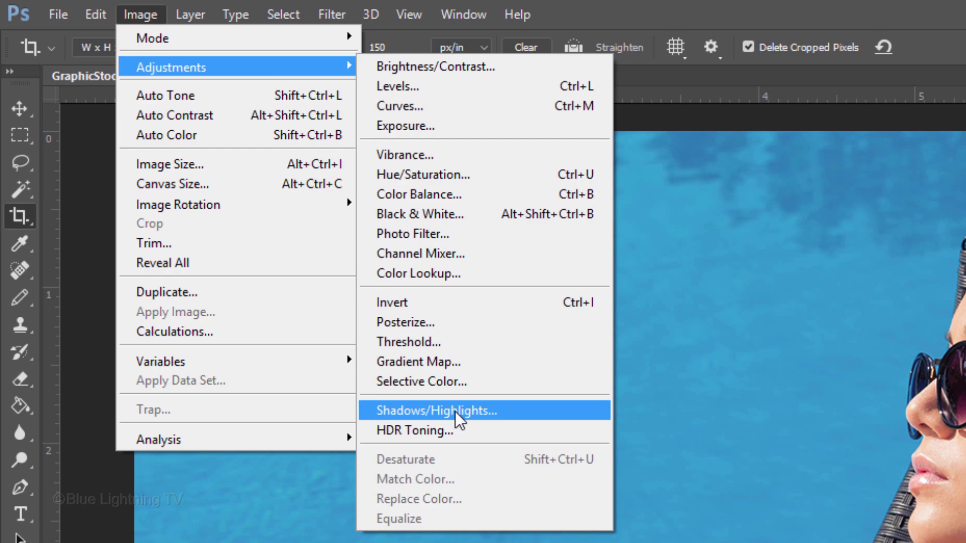
left_click(455, 412)
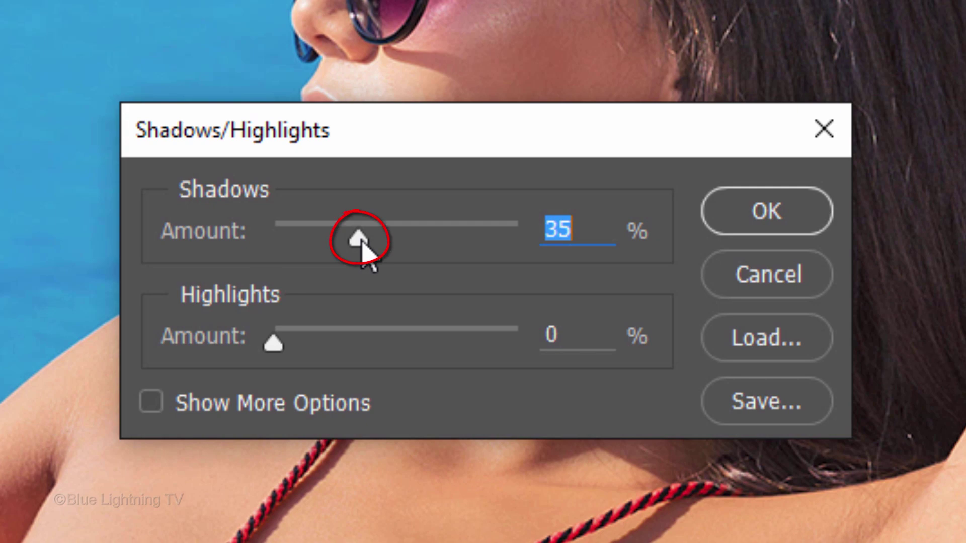
left_click_drag(358, 240, 291, 247)
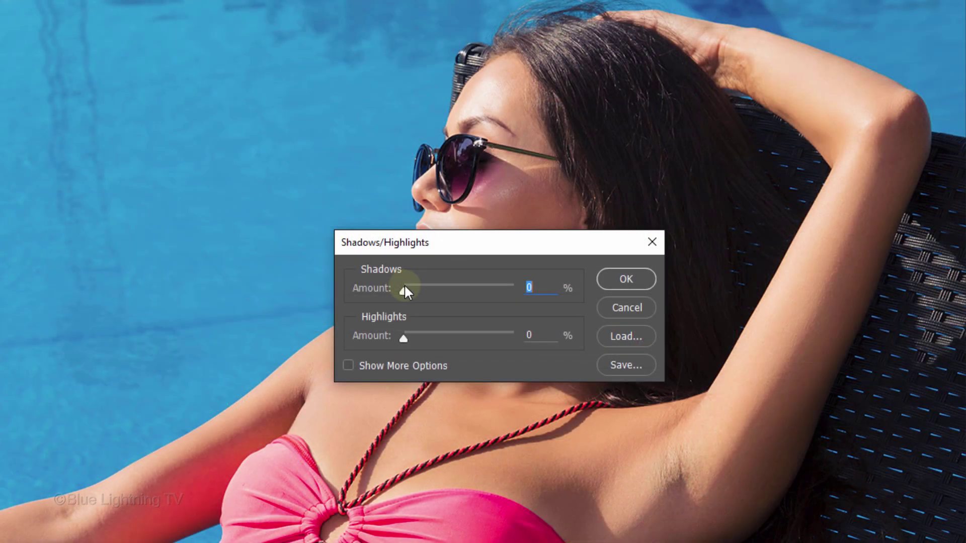
left_click_drag(403, 288, 426, 287)
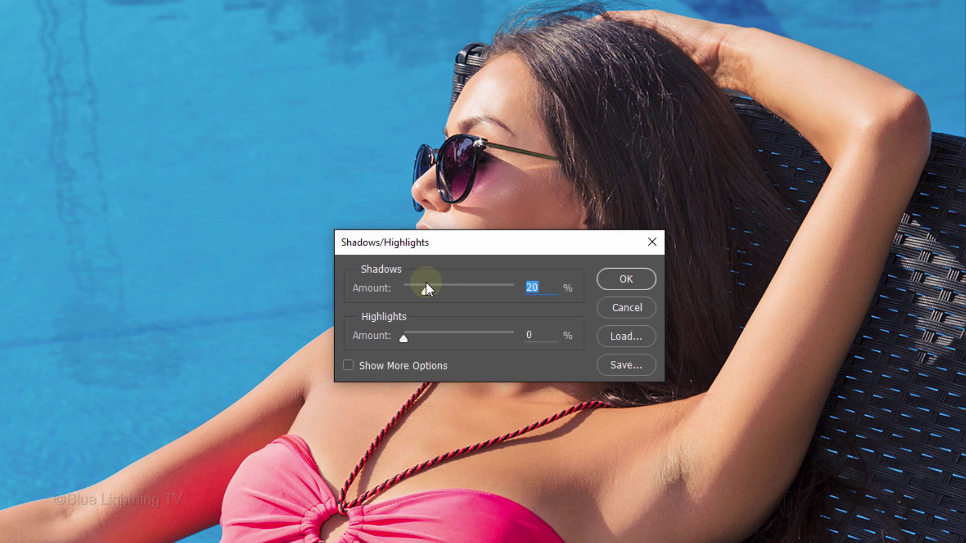
left_click(621, 280)
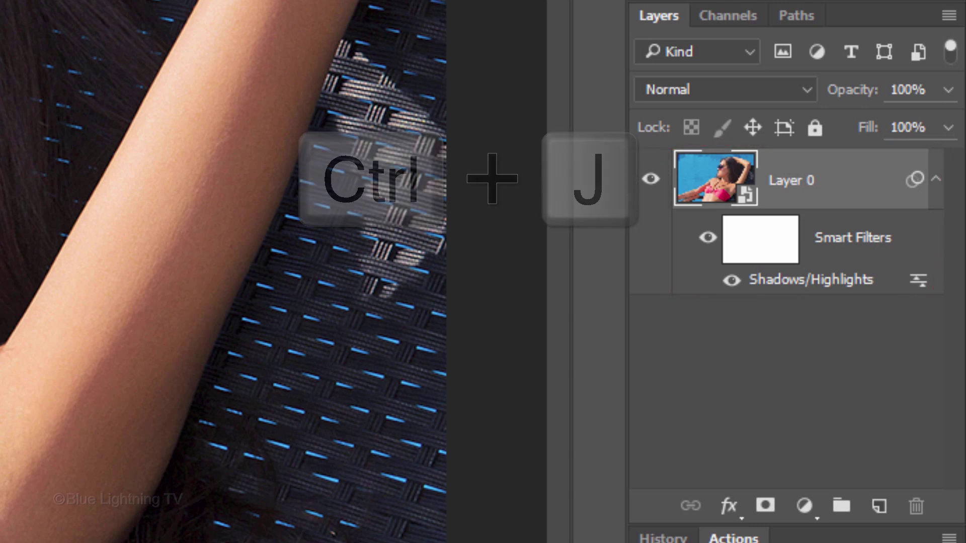
Duplicate Layer 0, hide Layer 0 copy, and reselect the original Layer 0.
key("ctrl+j")
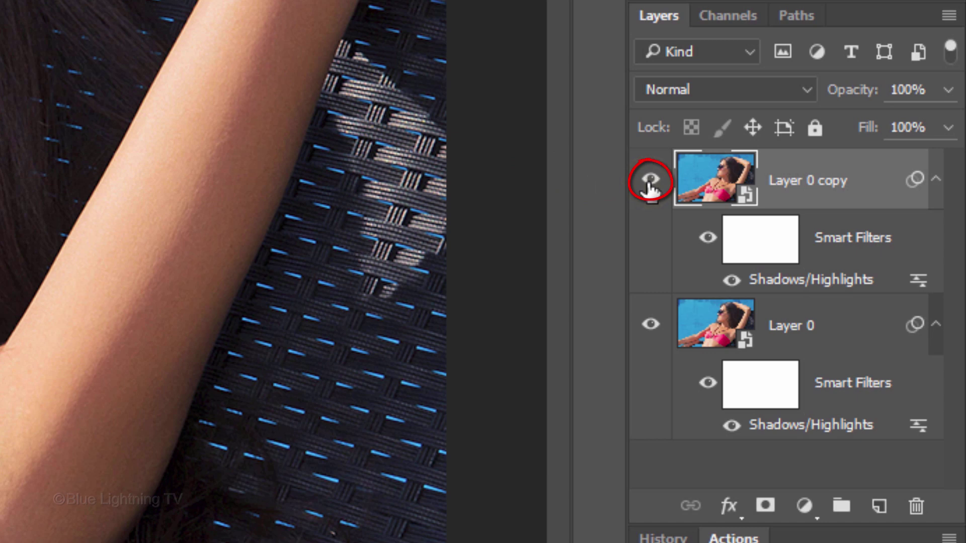
left_click(650, 181)
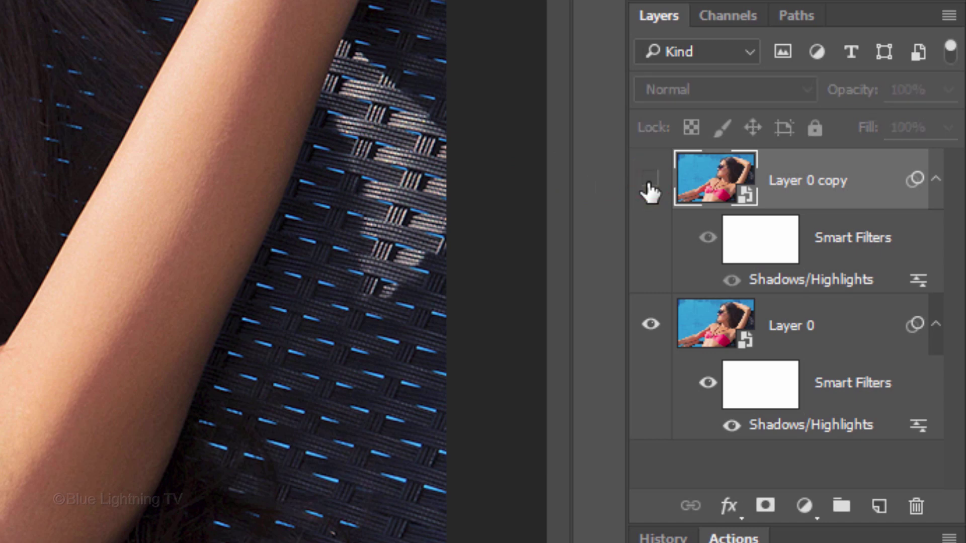
left_click(713, 335)
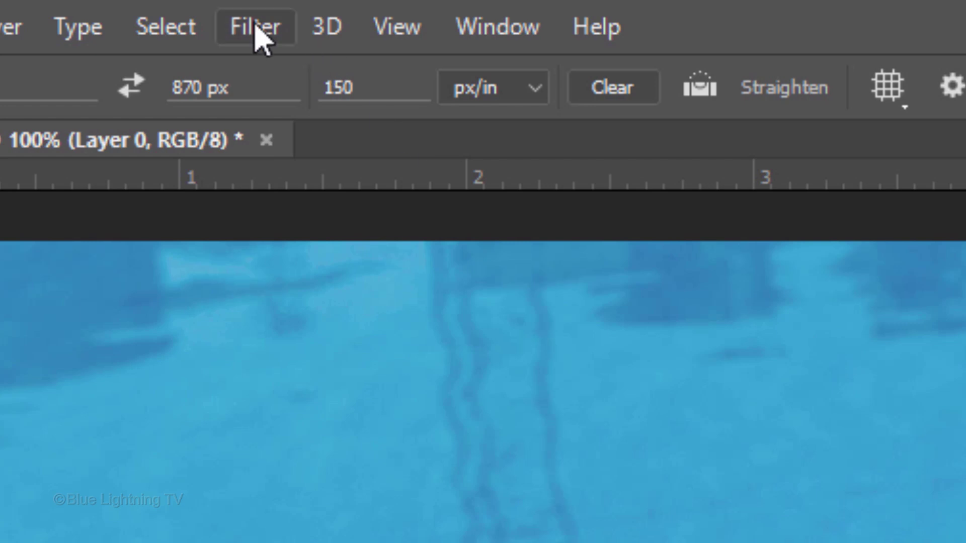
Apply Filter Gallery Poster Edges to Layer 0 with thickness 2, intensity 1, posterization 2.
left_click(255, 31)
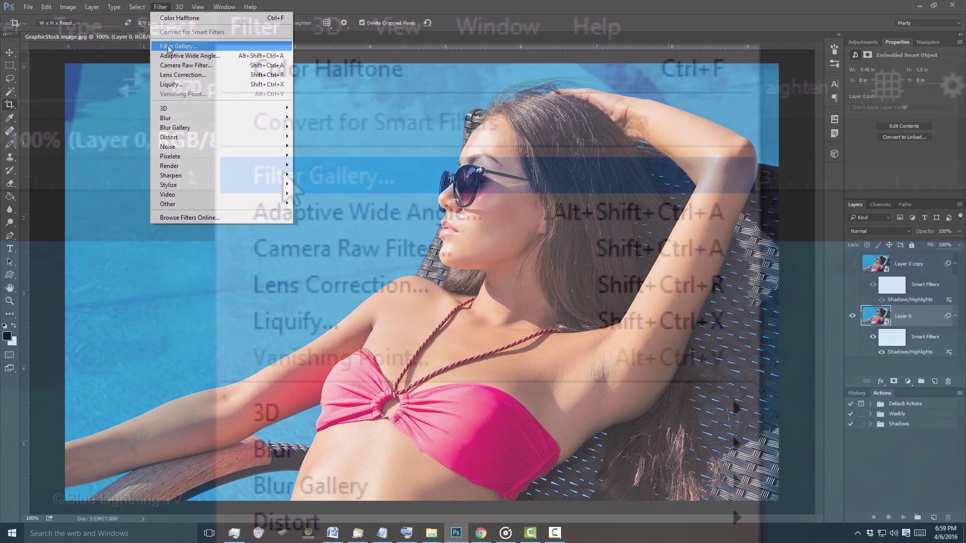
left_click(167, 45)
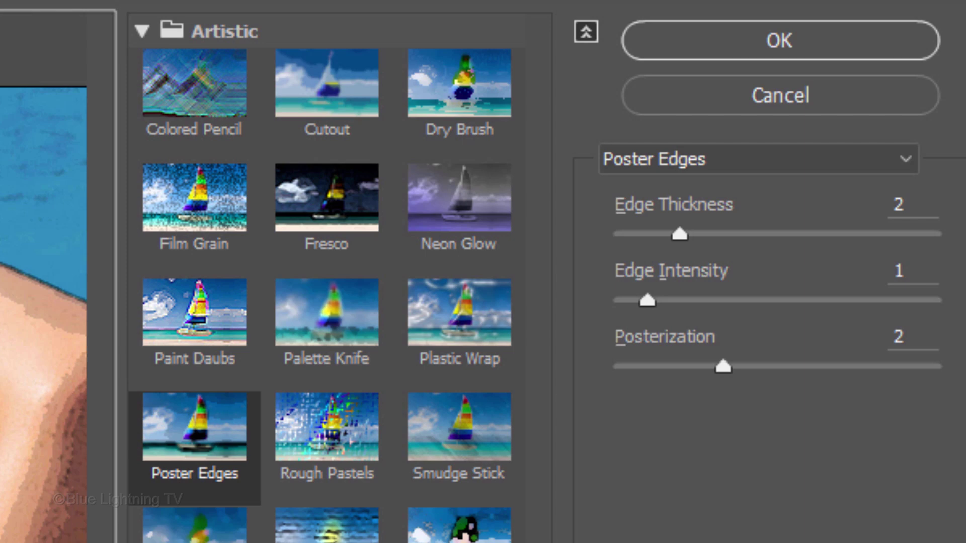
left_click(720, 42)
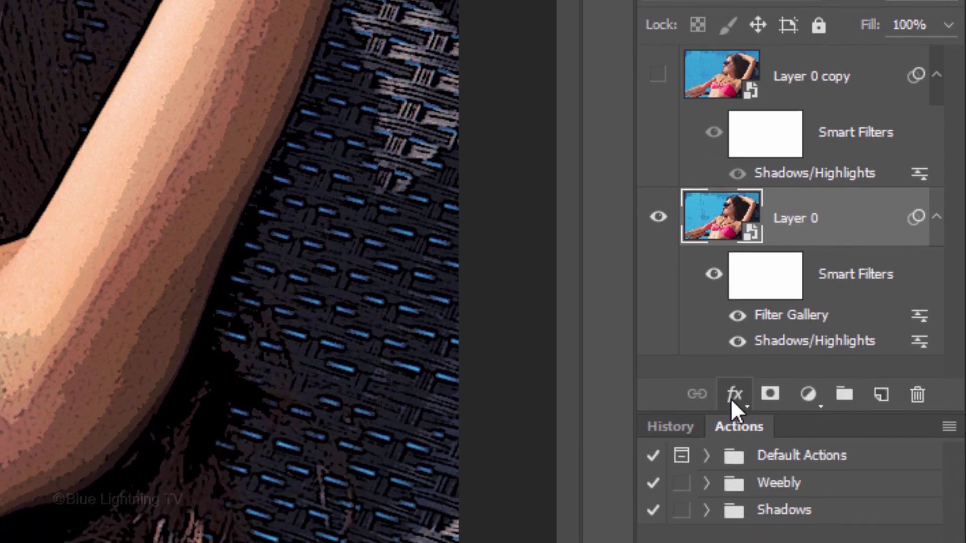
Give Layer 0 a 35 px white inside Stroke and a black Inner Glow (choke 100%, size 36 px).
left_click(732, 374)
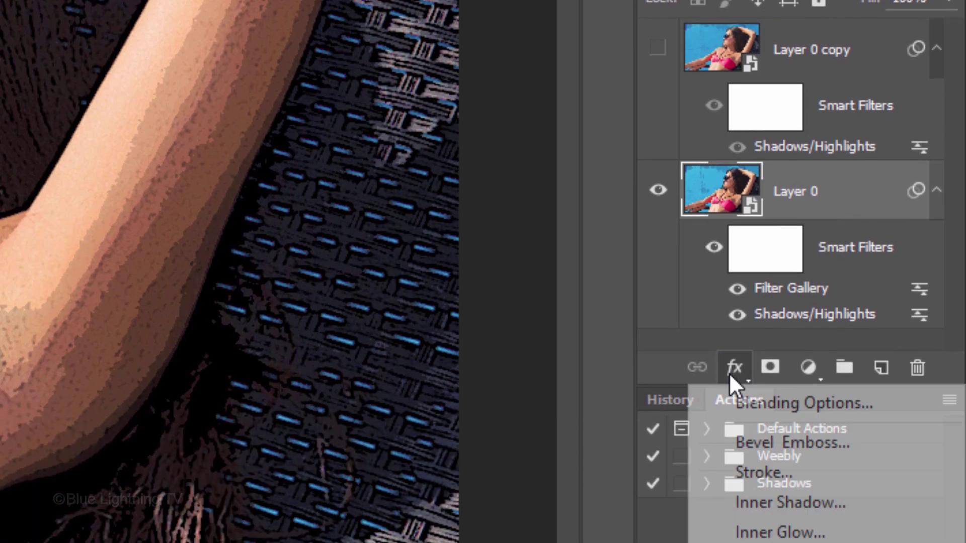
left_click(731, 472)
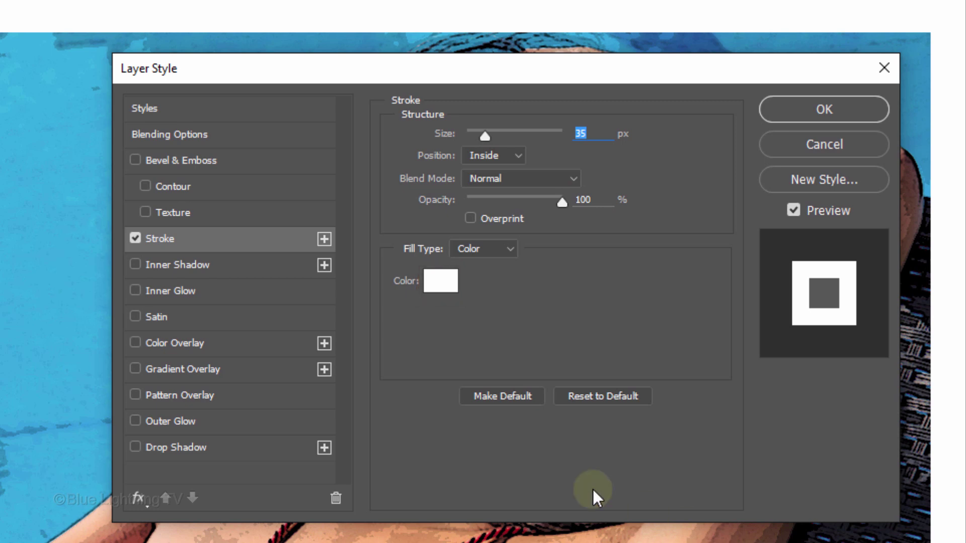
left_click(189, 290)
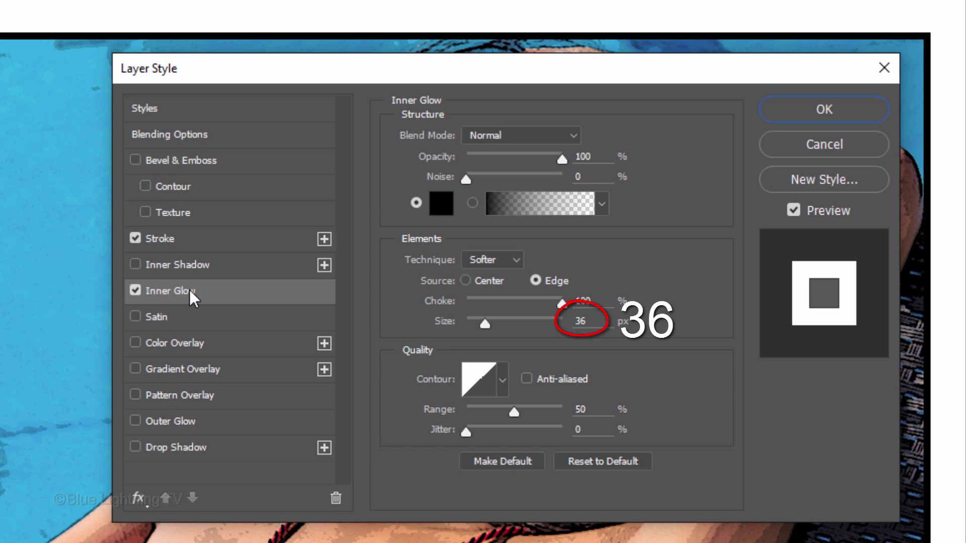
left_click(819, 115)
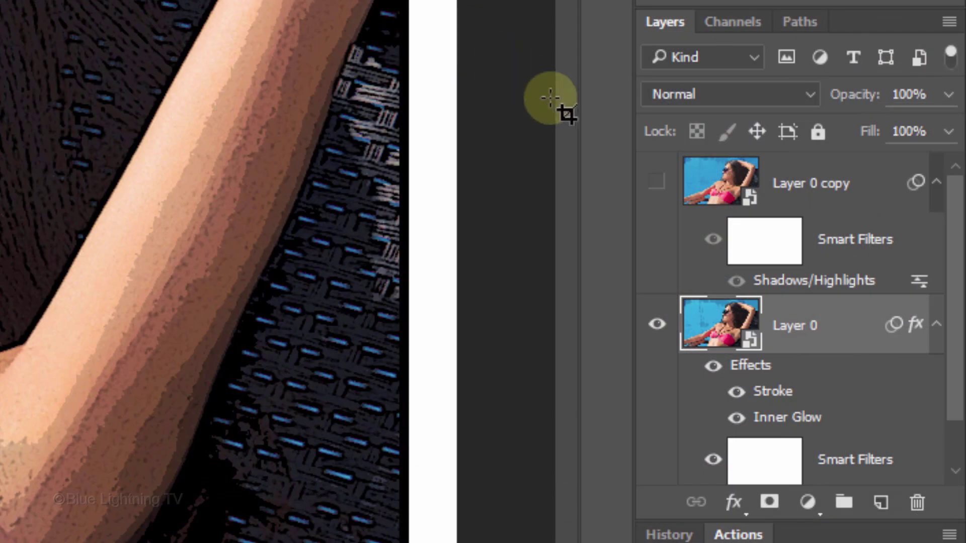
Show and select Layer 0 copy, then apply Color Halftone with a 6 px maximum radius.
left_click(657, 184)
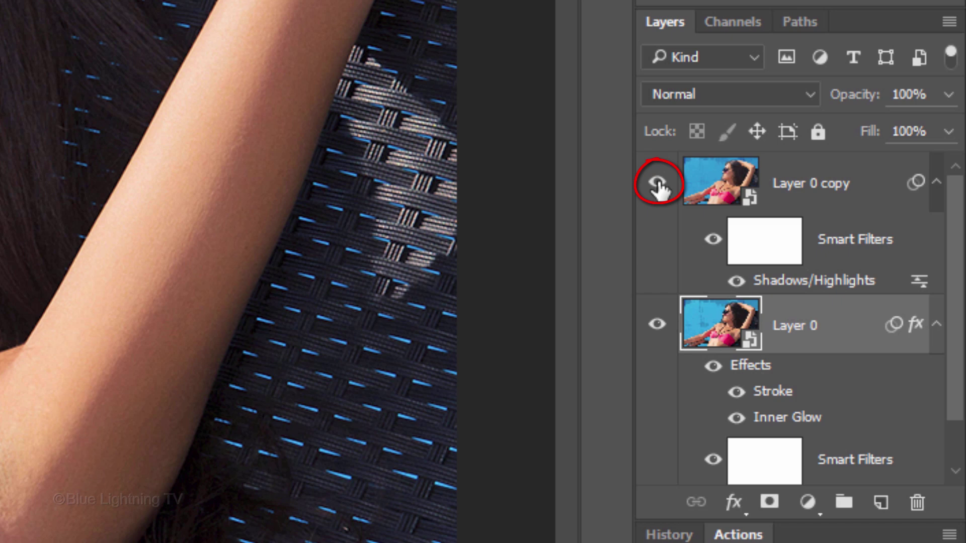
left_click(719, 191)
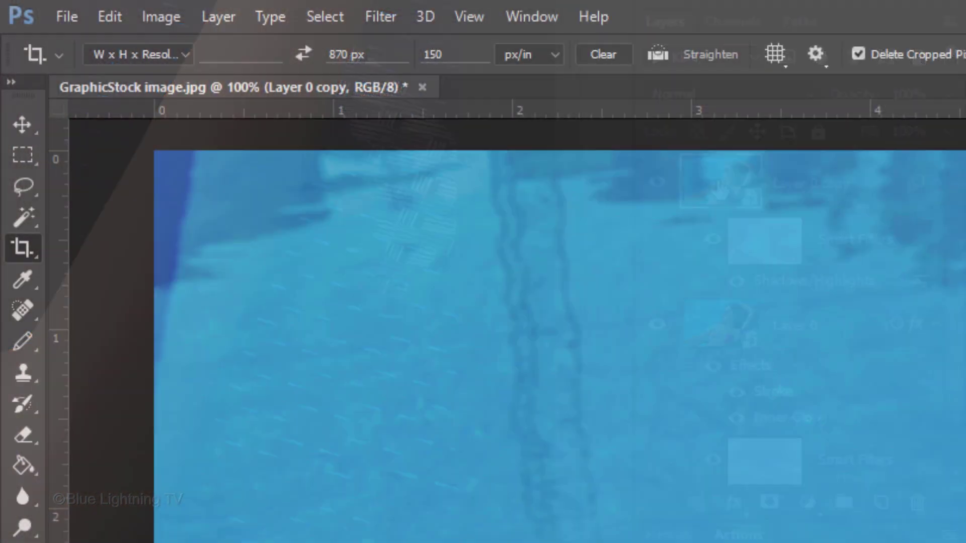
left_click(375, 18)
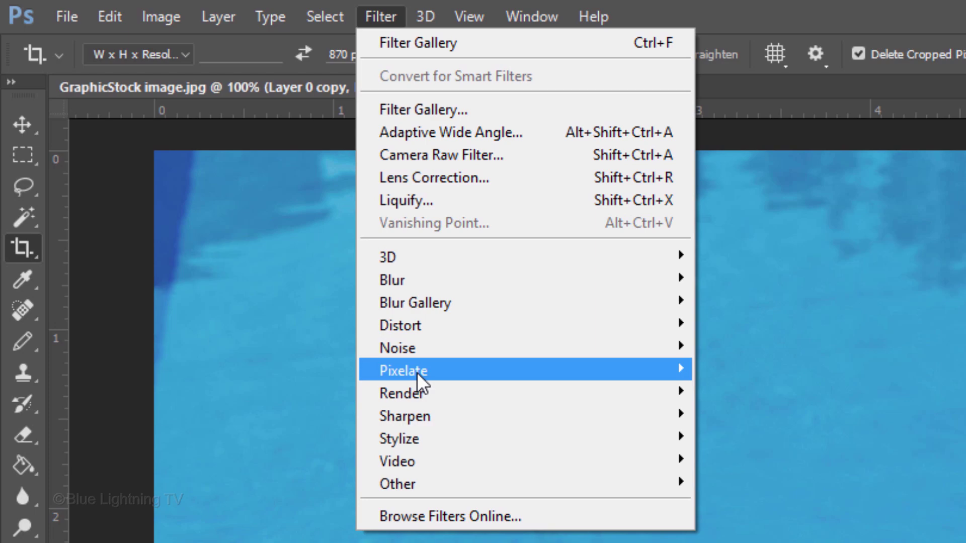
mouse_move(403, 371)
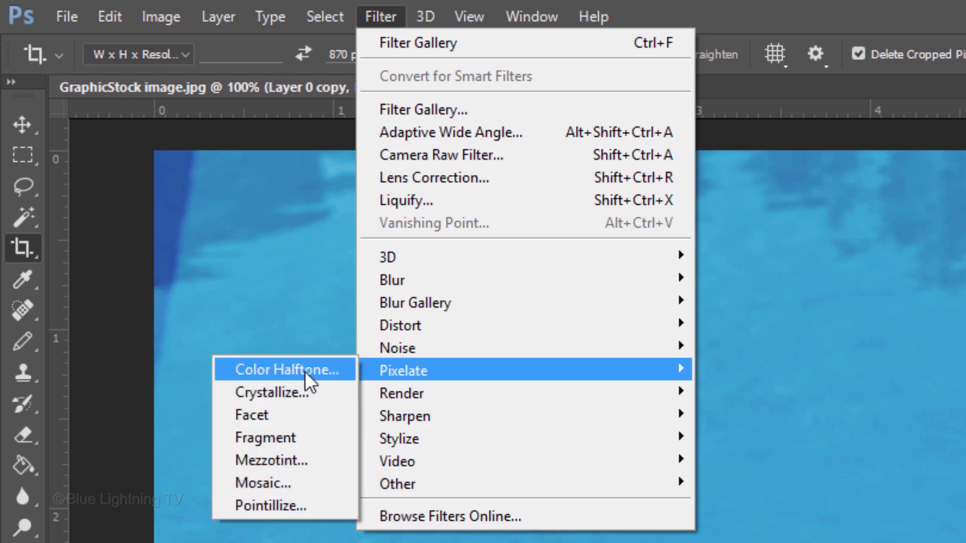
left_click(305, 371)
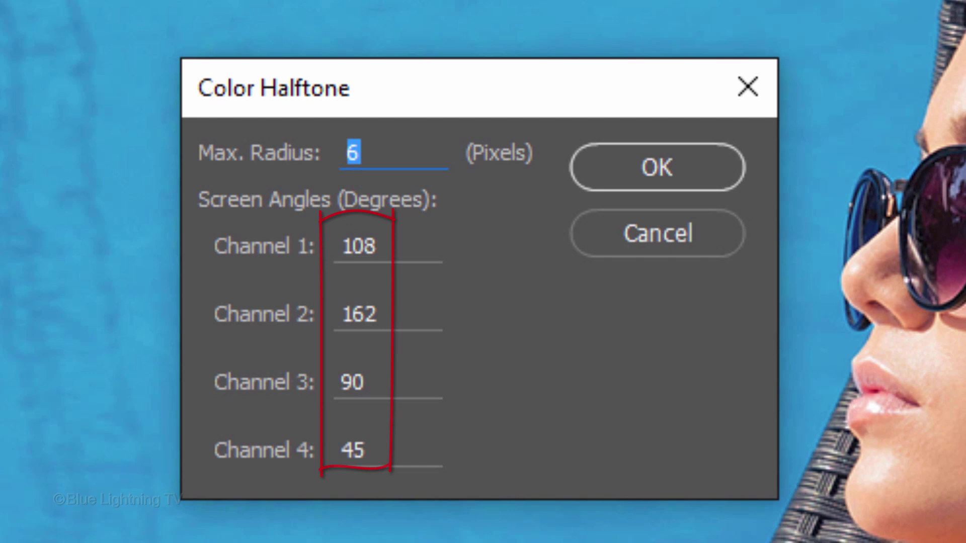
left_click(676, 182)
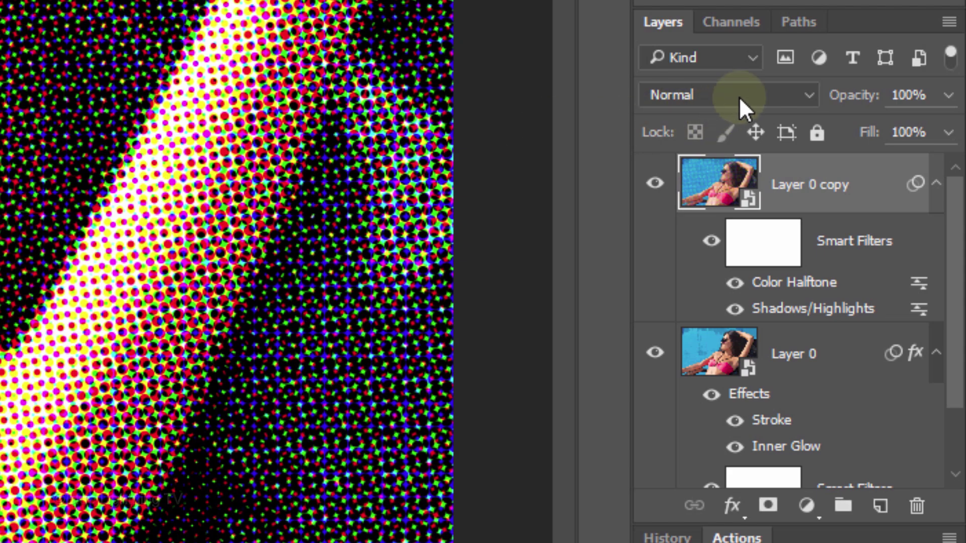
Change Layer 0 copy's blend mode to Soft Light.
left_click(739, 94)
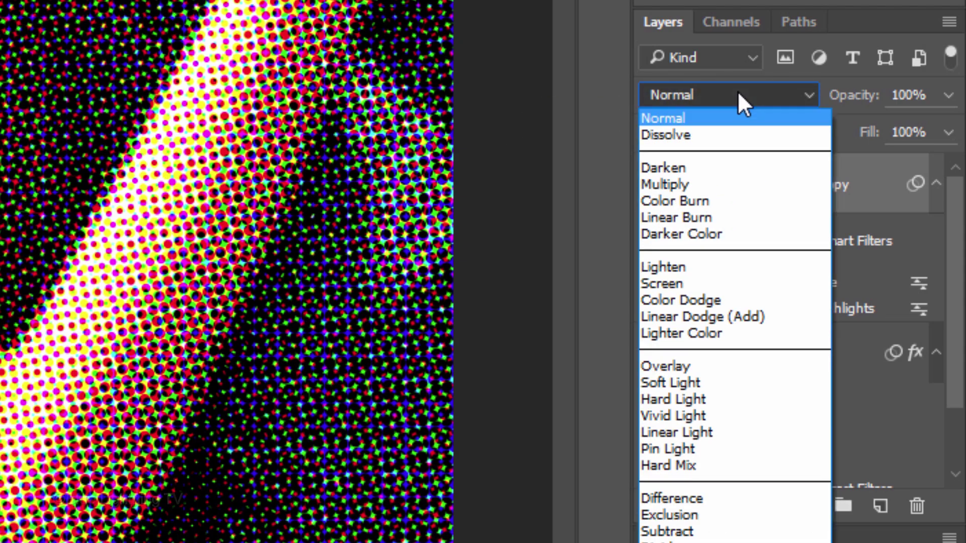
left_click(715, 380)
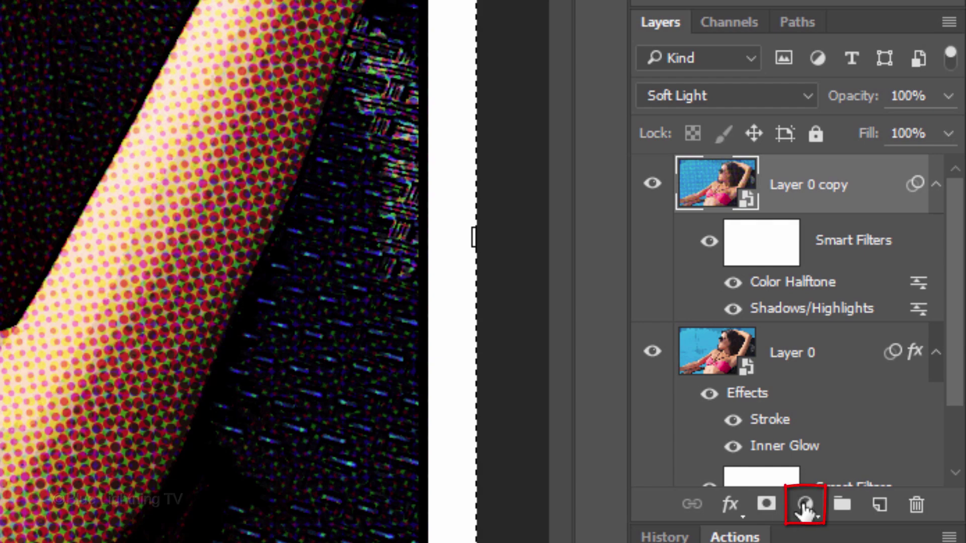
Add a Vibrance adjustment layer on top with vibrance +100 and saturation 0.
left_click(804, 505)
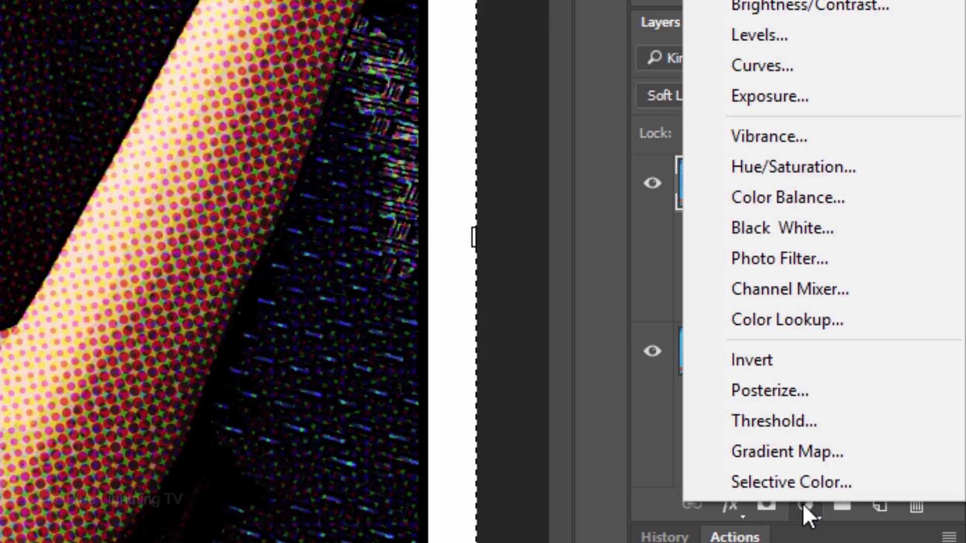
left_click(790, 134)
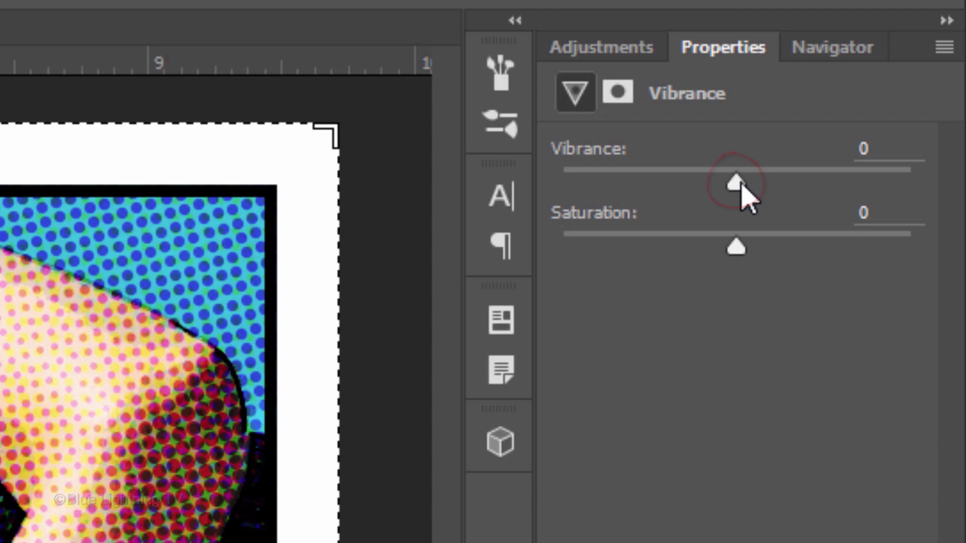
left_click_drag(737, 185, 911, 183)
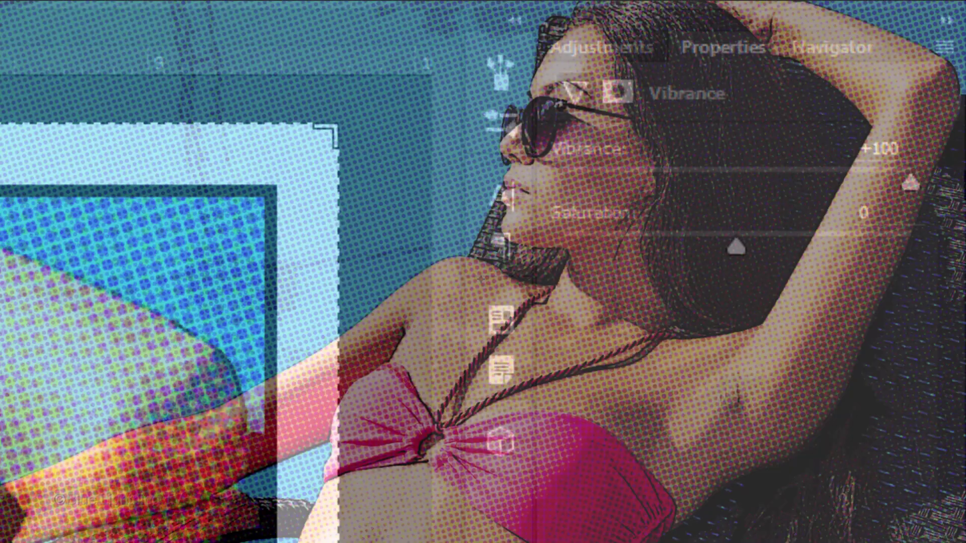